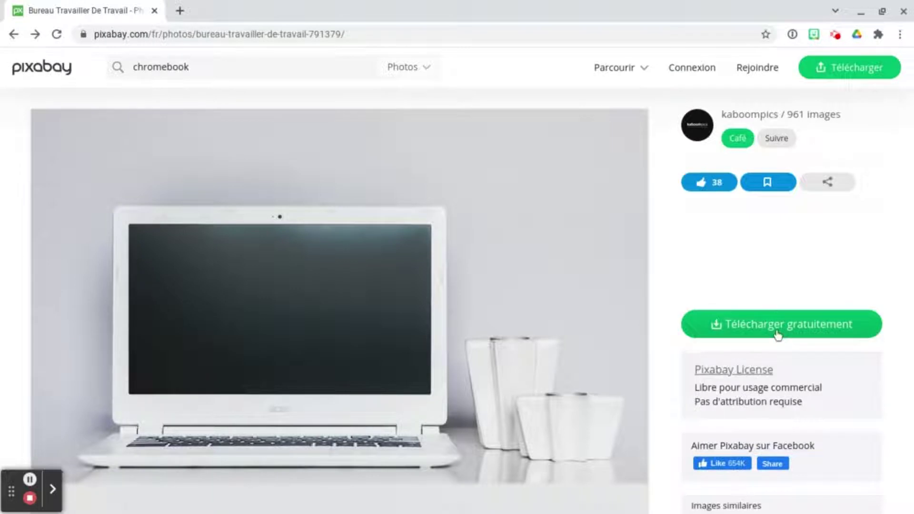
- Download the white laptop photo as a 1920×1280 JPG, completing the chimney-image captcha
{"action": "left_click", "coordinate": [743, 326]}
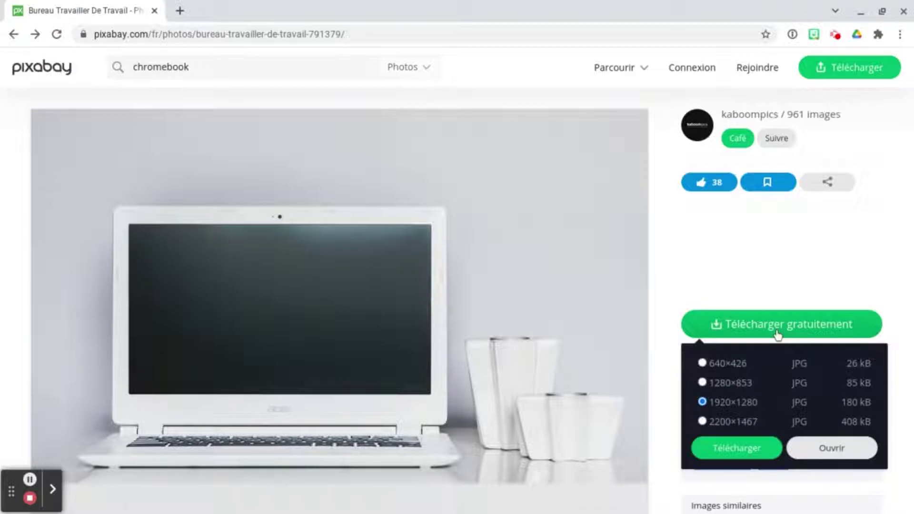
{"action": "left_click", "coordinate": [741, 449]}
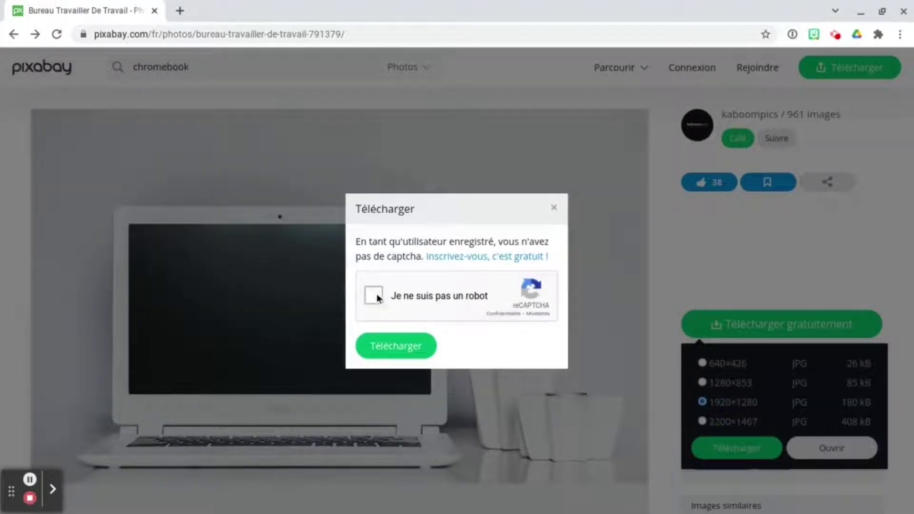
{"action": "left_click", "coordinate": [373, 296]}
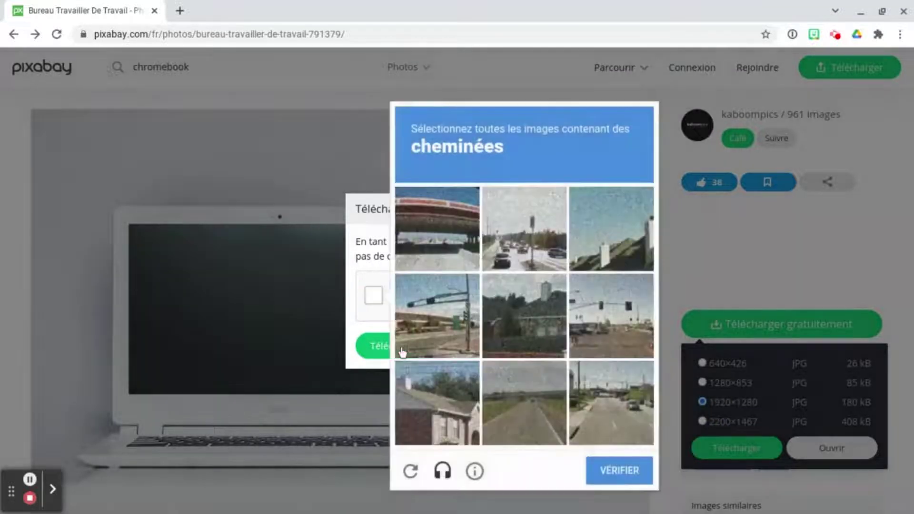
{"action": "left_click", "coordinate": [588, 264]}
{"action": "left_click", "coordinate": [541, 310]}
{"action": "left_click", "coordinate": [453, 404]}
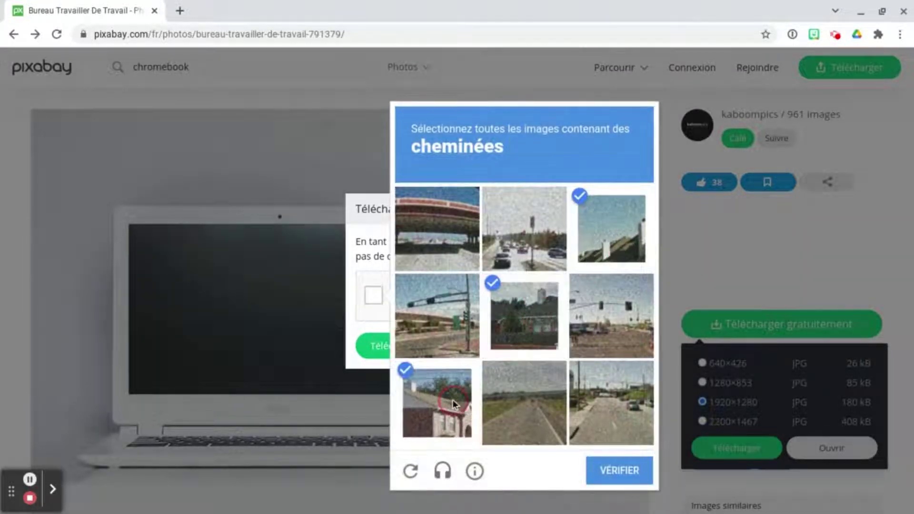
{"action": "left_click", "coordinate": [624, 475]}
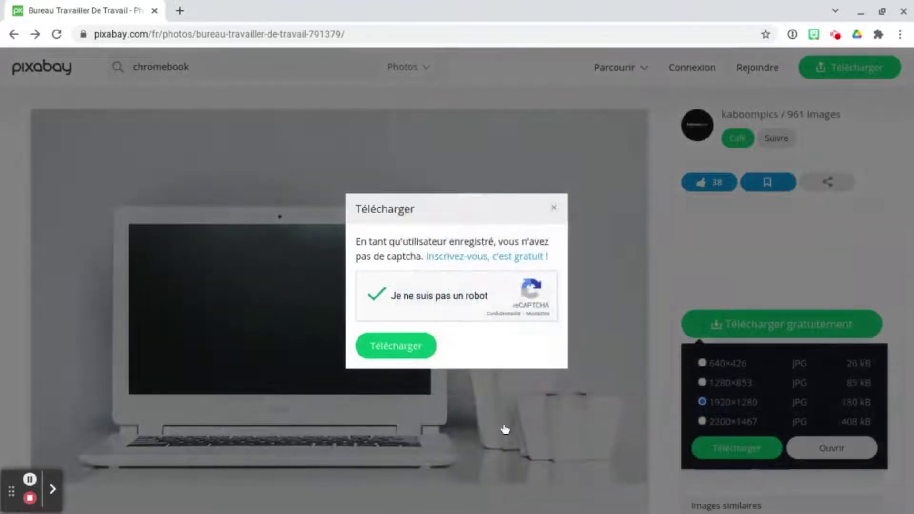
{"action": "left_click", "coordinate": [395, 345]}
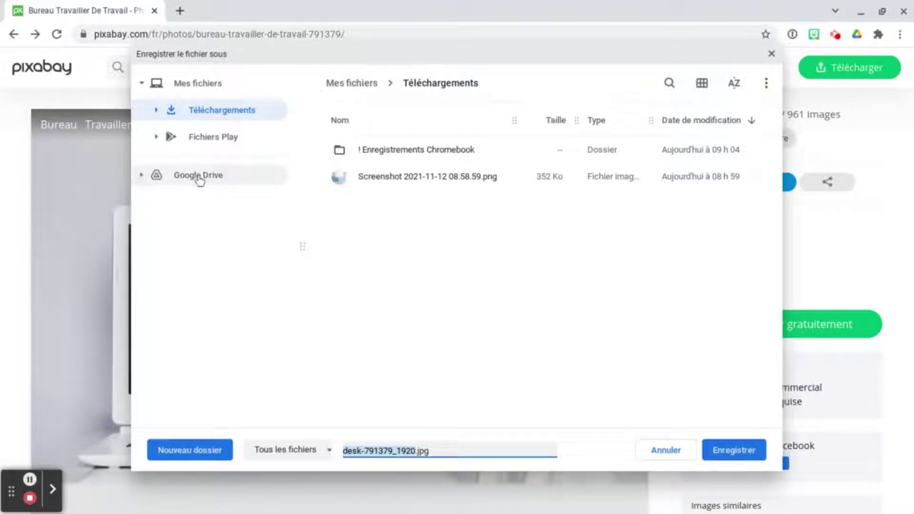
- Create a folder named "!Enregistrements Chromebook" in Mon Drive on Google Drive from the save dialog
{"action": "left_click", "coordinate": [141, 177]}
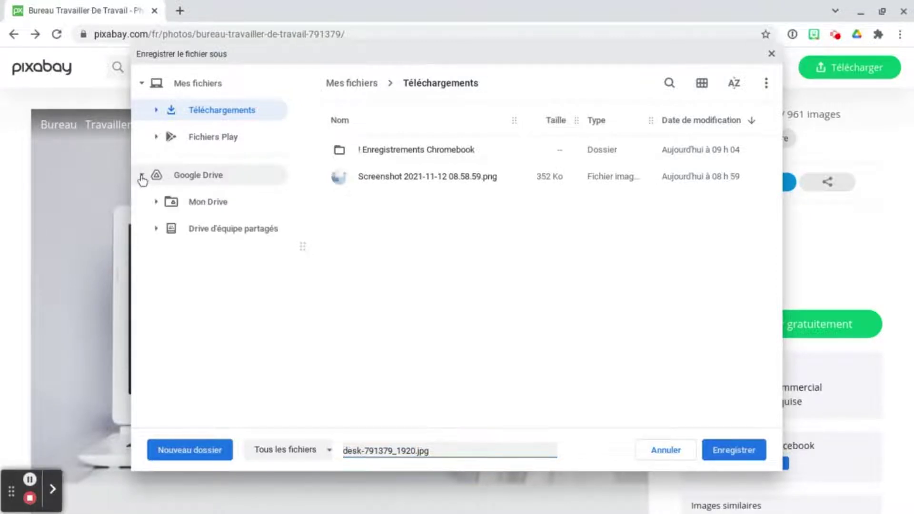
{"action": "left_click", "coordinate": [156, 203]}
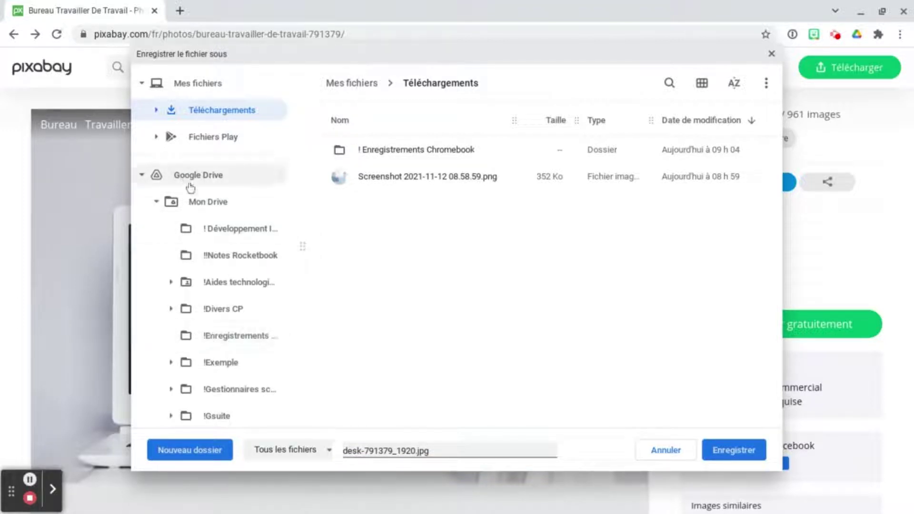
{"action": "left_click", "coordinate": [200, 204]}
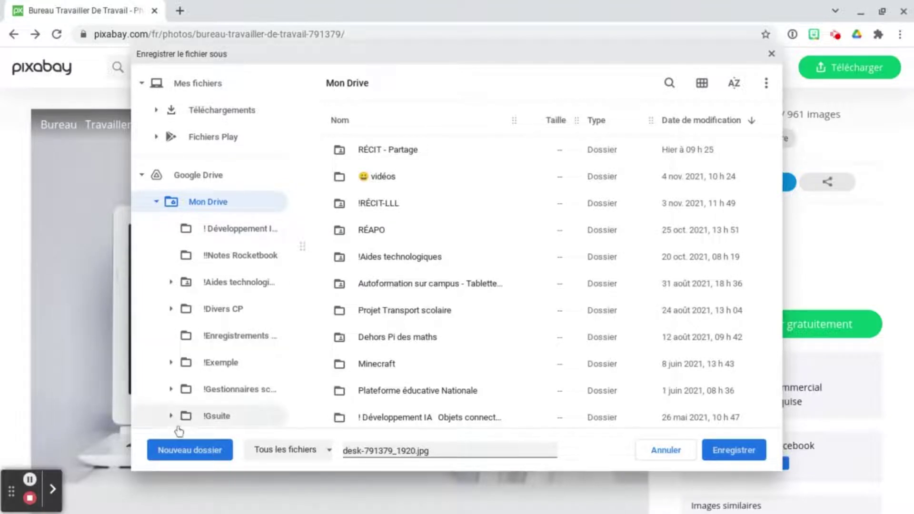
{"action": "left_click", "coordinate": [192, 450]}
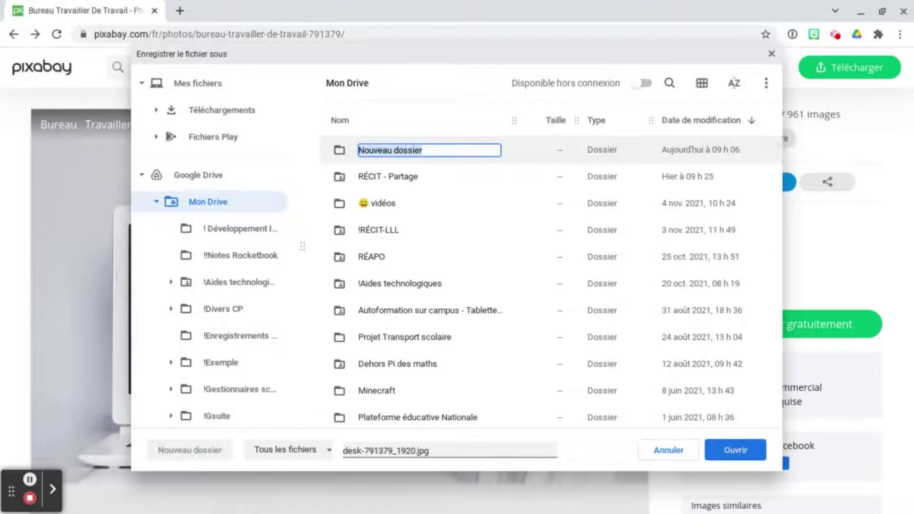
{"action": "type", "text": "!"}
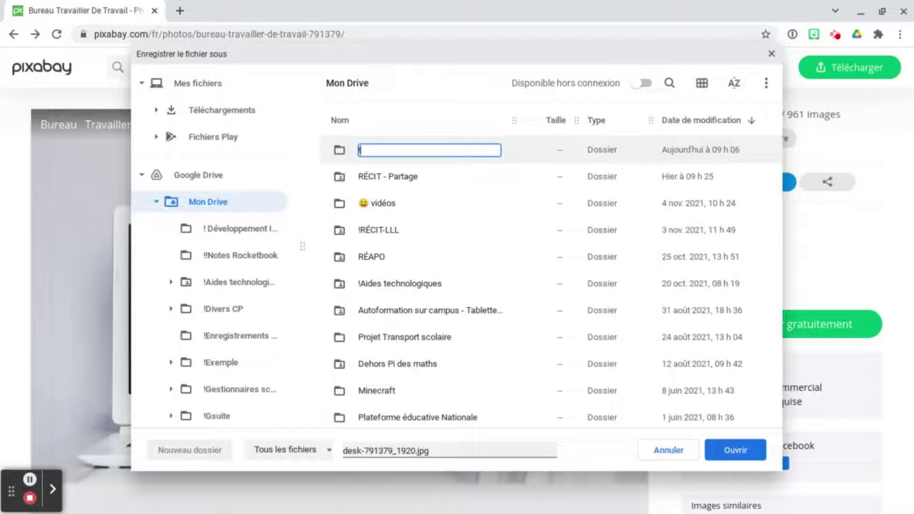
{"action": "type", "text": "Enregistrements "}
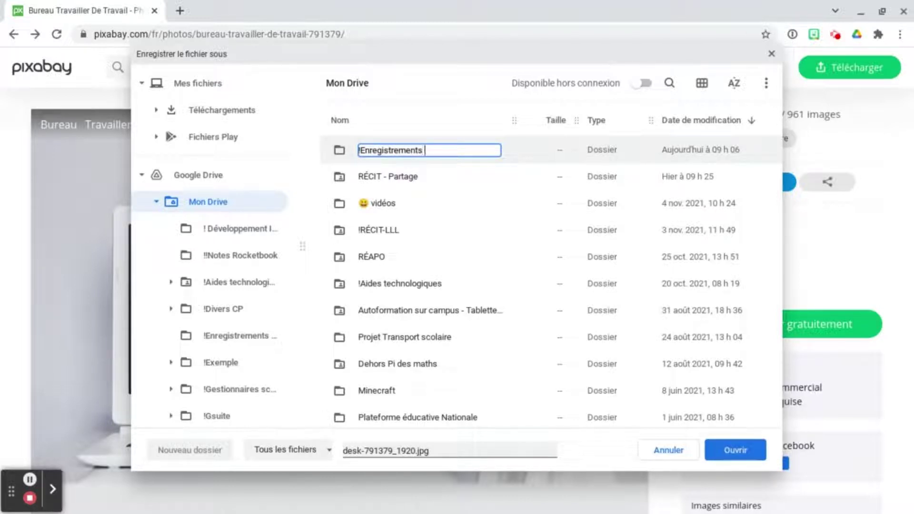
{"action": "type", "text": "Chromebook"}
{"action": "key", "text": "Return"}
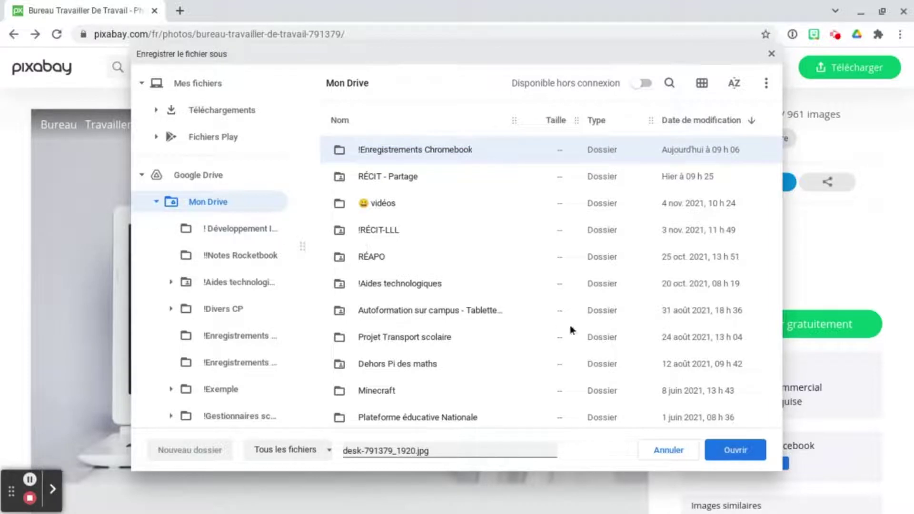
- Save the downloaded photo in the !Enregistrements Chromebook folder under the name ordinateur.jpg
{"action": "double_click", "coordinate": [415, 149]}
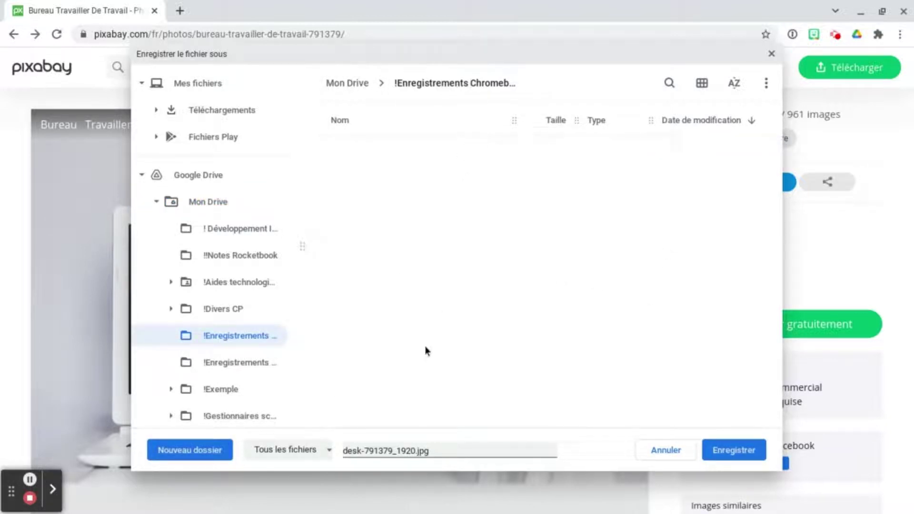
{"action": "left_click", "coordinate": [416, 450]}
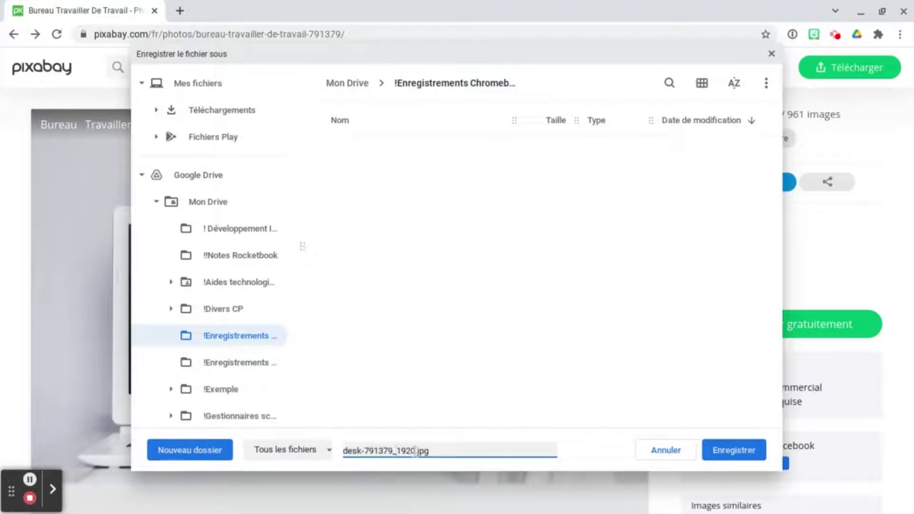
{"action": "key", "text": "BackSpace"}
{"action": "key", "text": "BackSpace"}
{"action": "key", "text": "BackSpace"}
{"action": "key", "text": "BackSpace"}
{"action": "key", "text": "BackSpace"}
{"action": "key", "text": "BackSpace"}
{"action": "key", "text": "BackSpace"}
{"action": "key", "text": "BackSpace"}
{"action": "key", "text": "BackSpace"}
{"action": "key", "text": "BackSpace"}
{"action": "key", "text": "BackSpace"}
{"action": "key", "text": "BackSpace"}
{"action": "key", "text": "BackSpace"}
{"action": "key", "text": "BackSpace"}
{"action": "key", "text": "BackSpace"}
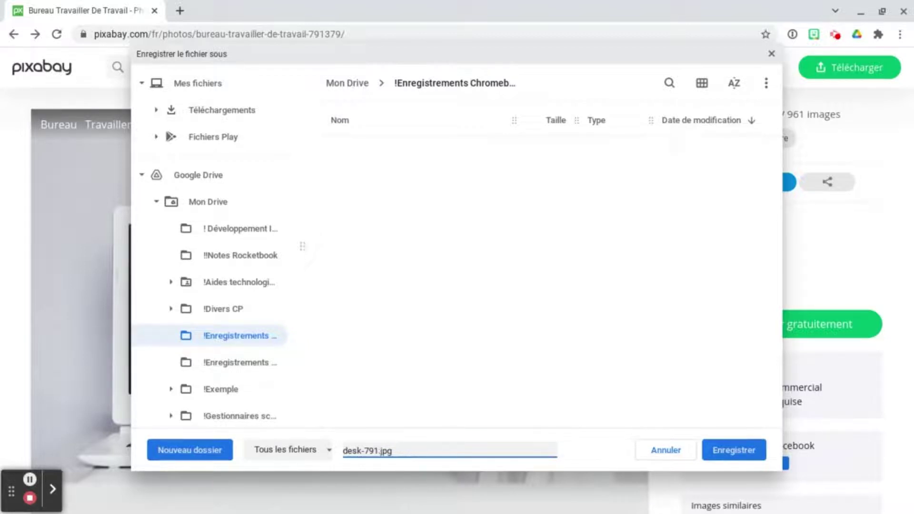
{"action": "key", "text": "BackSpace"}
{"action": "type", "text": "ordinateur"}
{"action": "left_click", "coordinate": [719, 455]}
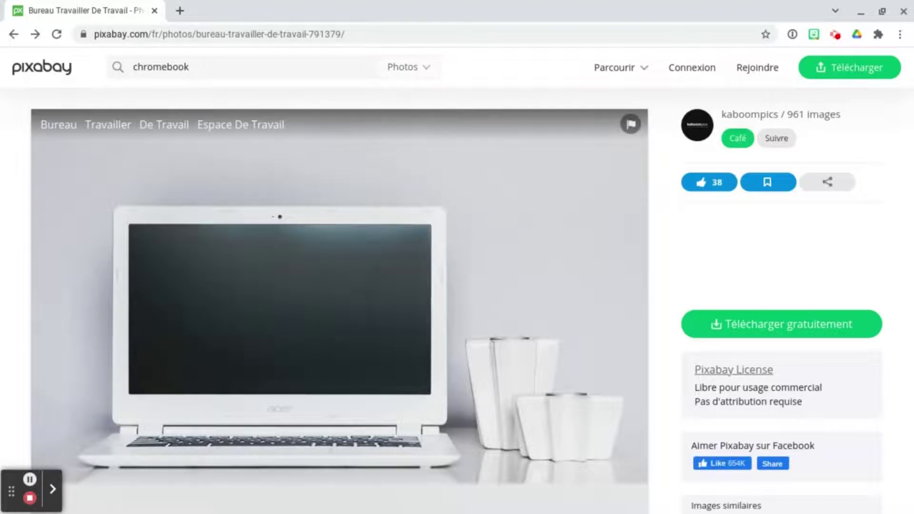
- Save the image displayed on the page into Mon Drive's !Enregistrements Chromebook folder, keeping the suggested name desk-791379_960_720.jpg
{"action": "right_click", "coordinate": [444, 210]}
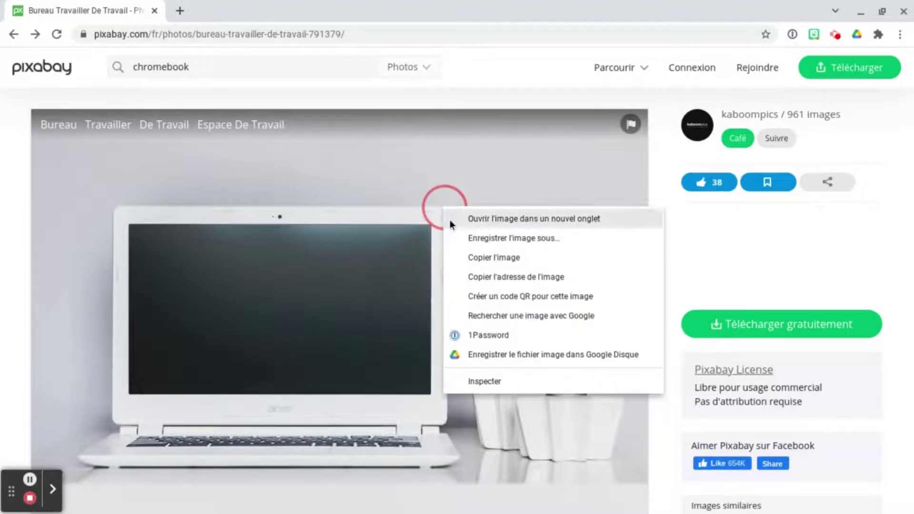
{"action": "left_click", "coordinate": [533, 239]}
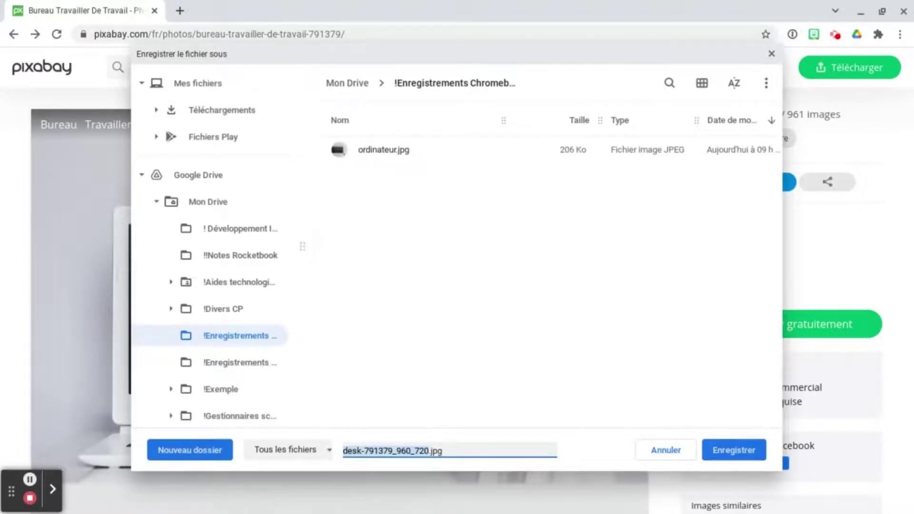
{"action": "left_click", "coordinate": [215, 212]}
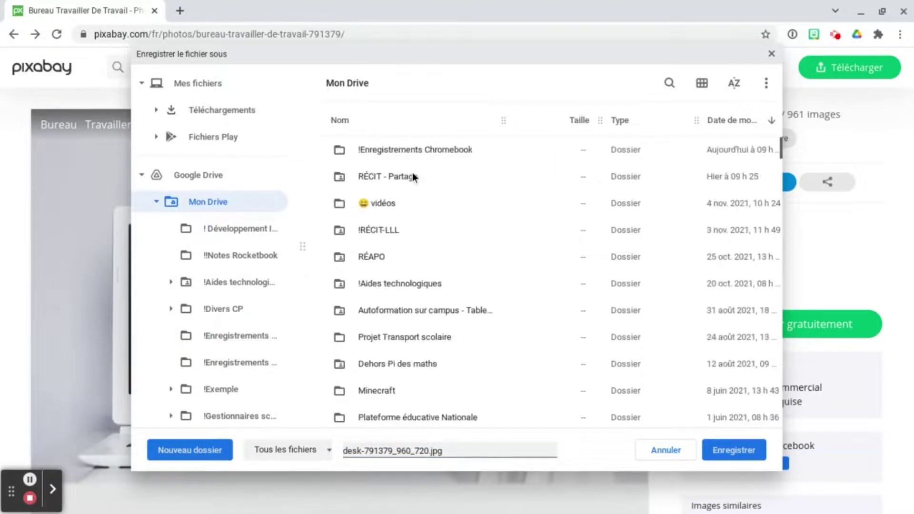
{"action": "double_click", "coordinate": [439, 151]}
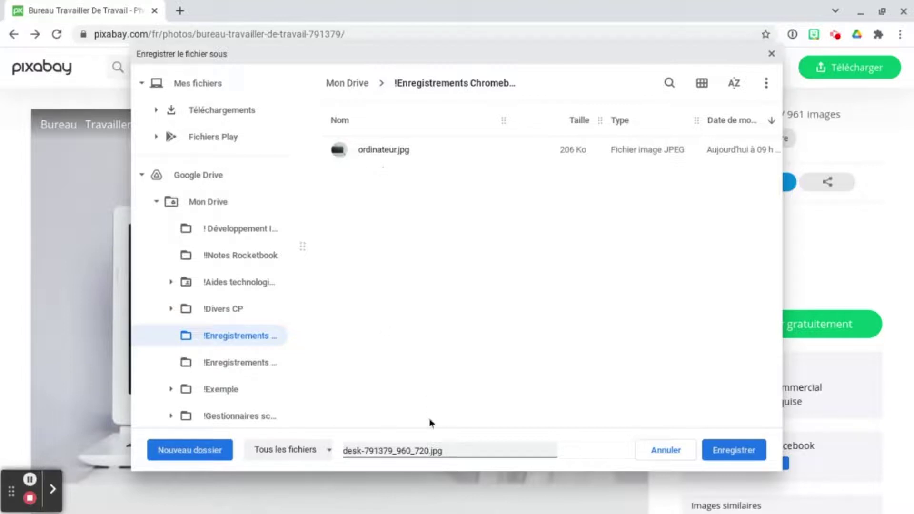
{"action": "left_click", "coordinate": [407, 448]}
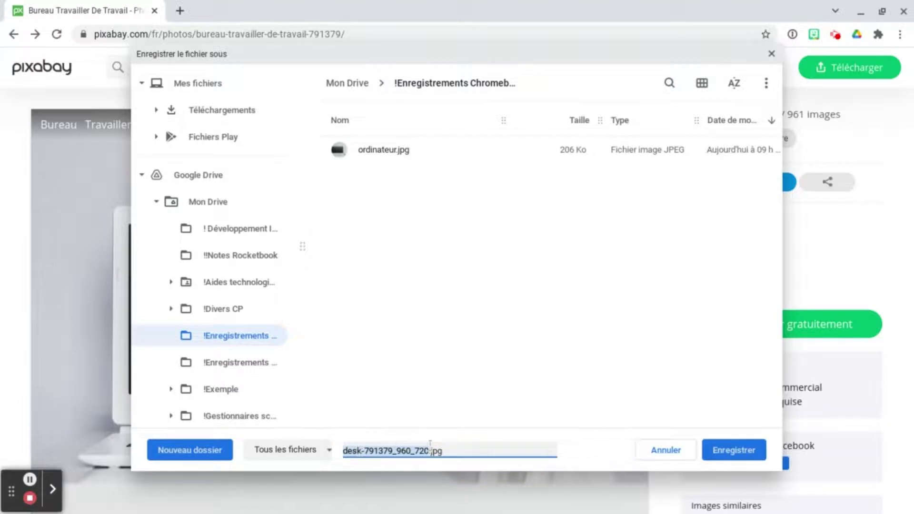
{"action": "left_click", "coordinate": [755, 451]}
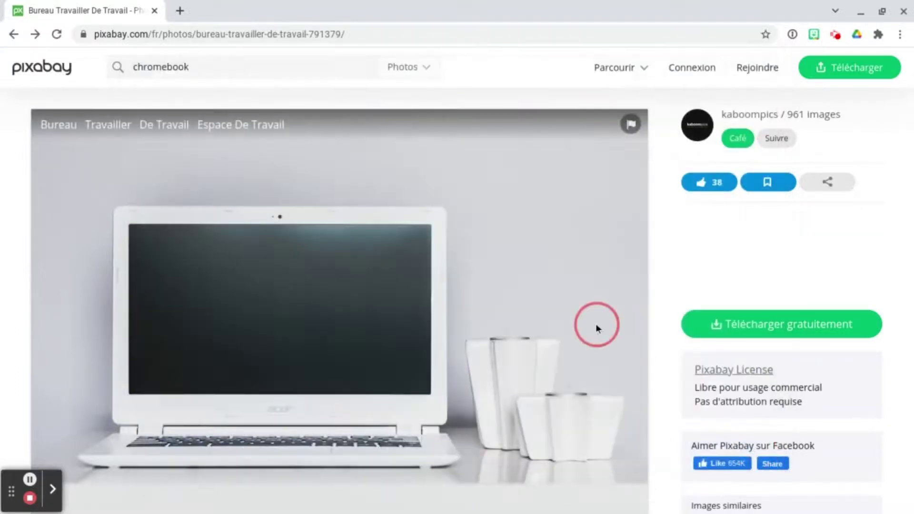
- Save the displayed image directly to Google Drive with the extension, and briefly open its Transit destination folder in Drive
{"action": "right_click", "coordinate": [479, 227]}
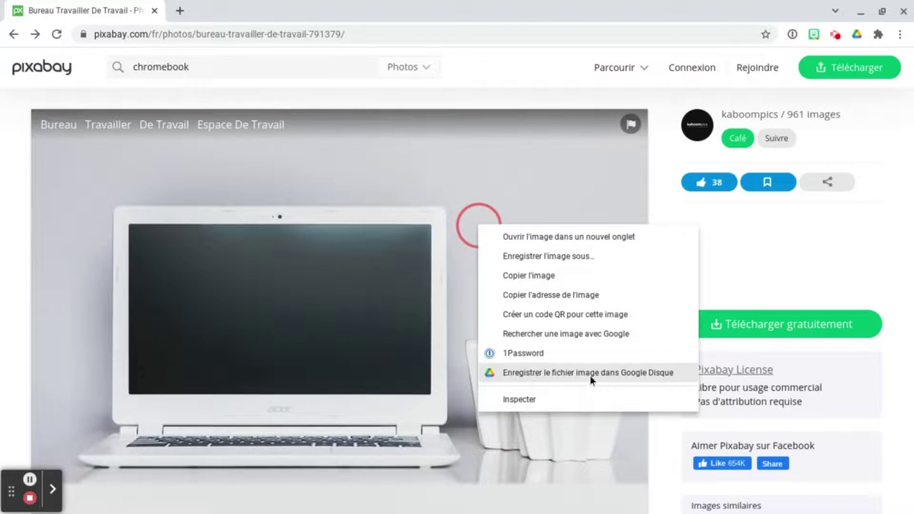
{"action": "left_click", "coordinate": [665, 375]}
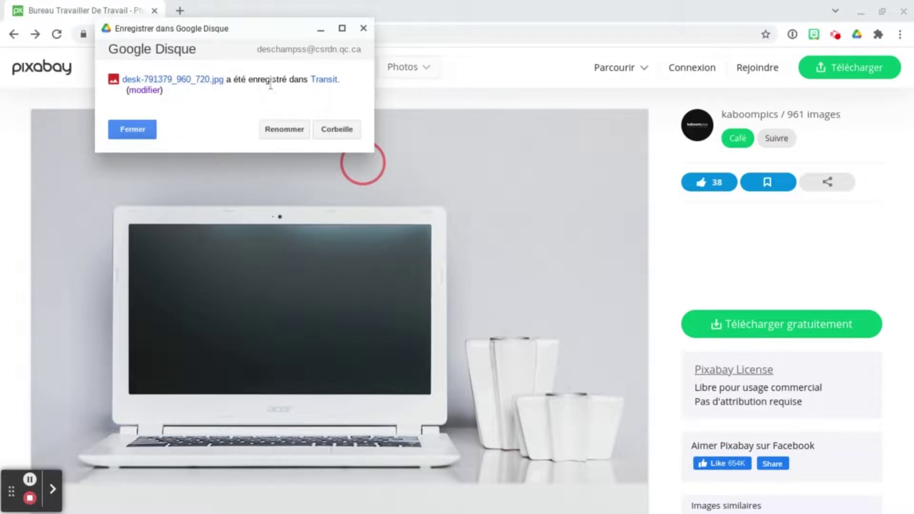
{"action": "left_click", "coordinate": [324, 82]}
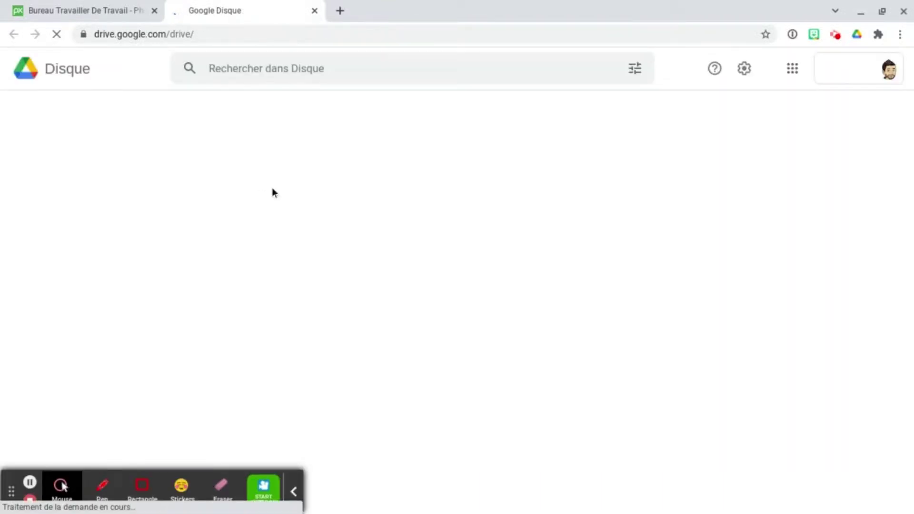
{"action": "middle_click", "coordinate": [213, 16]}
- Save the image directly to Google Drive again and open the extension's options for modifying the save location
{"action": "right_click", "coordinate": [218, 201]}
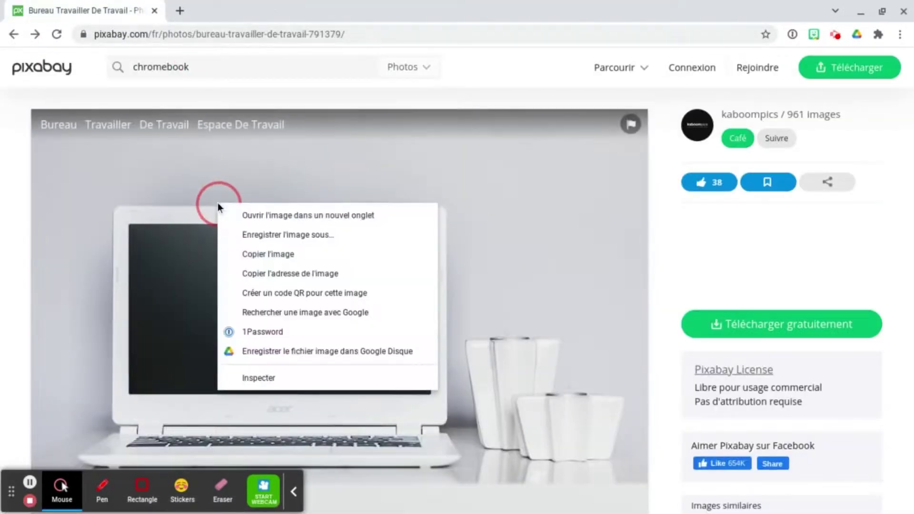
{"action": "left_click", "coordinate": [338, 352]}
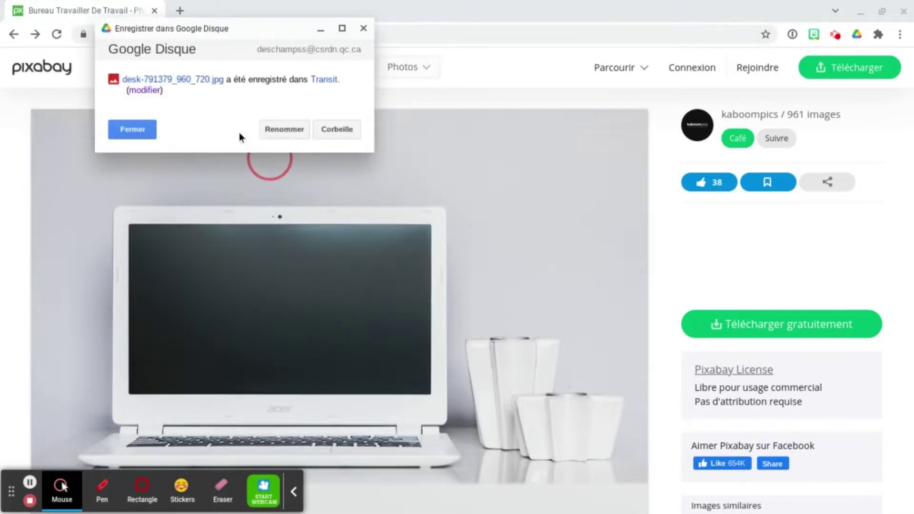
{"action": "left_click", "coordinate": [141, 89]}
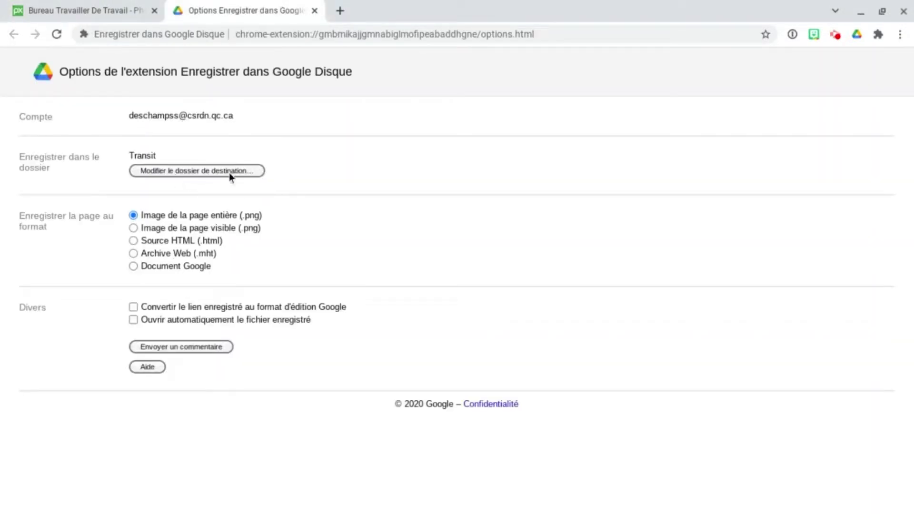
- Set the Google Drive extension's destination folder to !Enregistrements Chromebook and close its options page
{"action": "key", "text": "ctrl+plus"}
{"action": "key", "text": "ctrl+plus"}
{"action": "key", "text": "ctrl+plus"}
{"action": "key", "text": "ctrl+plus"}
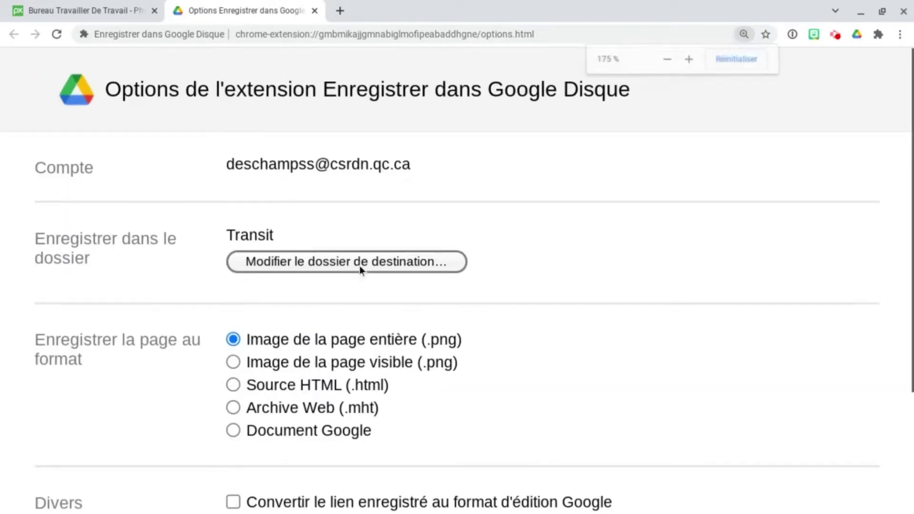
{"action": "left_click", "coordinate": [359, 265]}
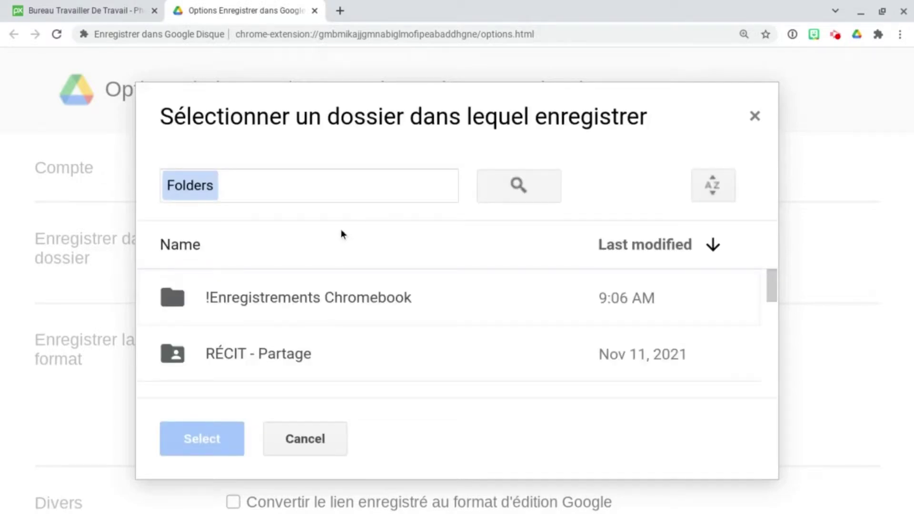
{"action": "left_click", "coordinate": [256, 303]}
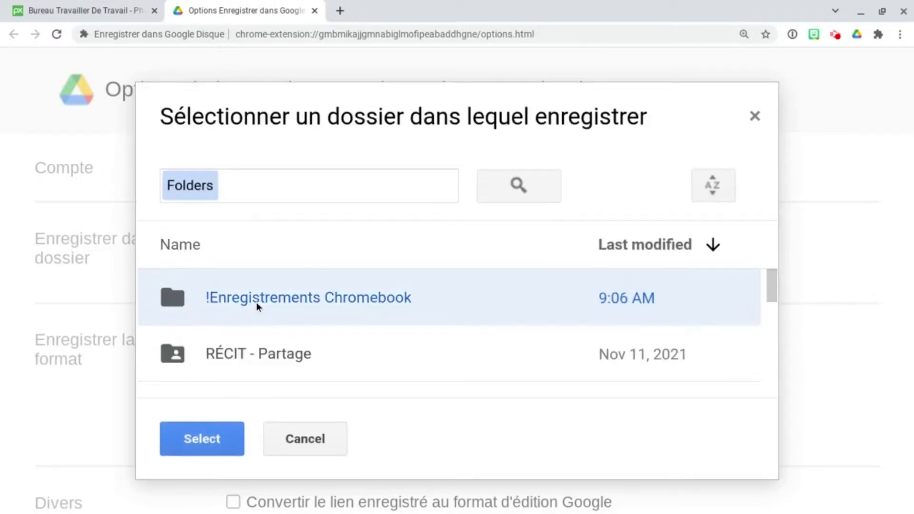
{"action": "left_click", "coordinate": [204, 438]}
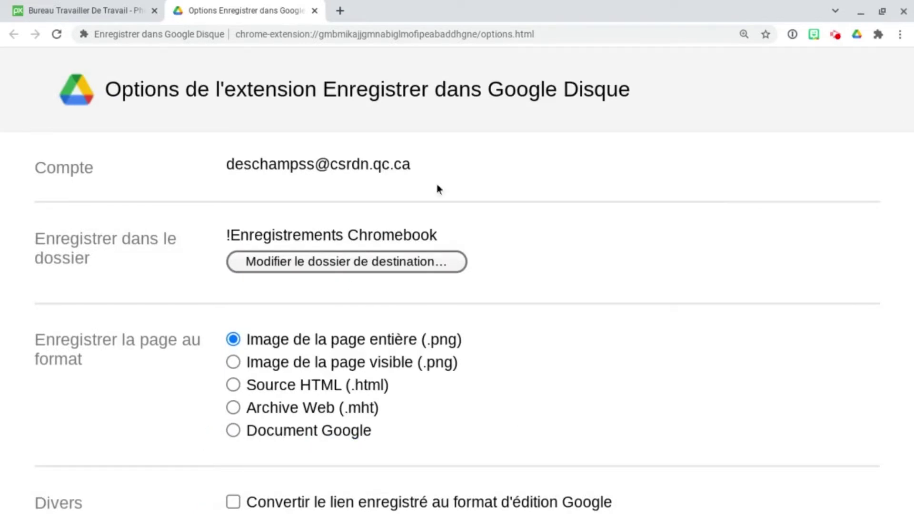
{"action": "left_click", "coordinate": [313, 14]}
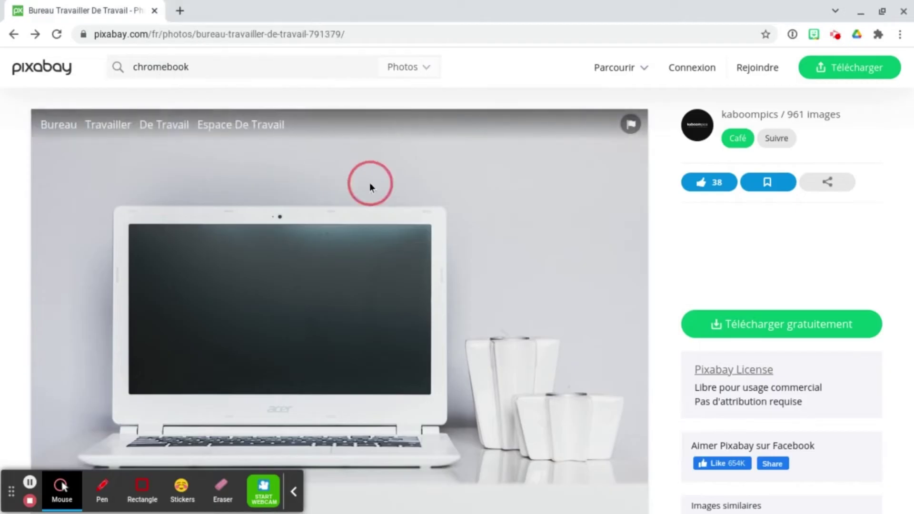
- Save the displayed image directly to the extension's !Enregistrements Chromebook destination in Google Drive and dismiss the confirmation
{"action": "right_click", "coordinate": [370, 182]}
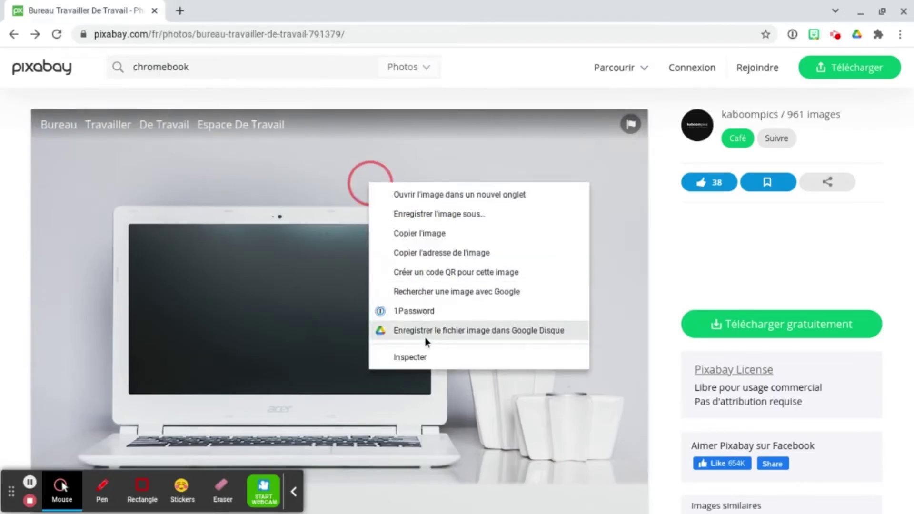
{"action": "left_click", "coordinate": [496, 334]}
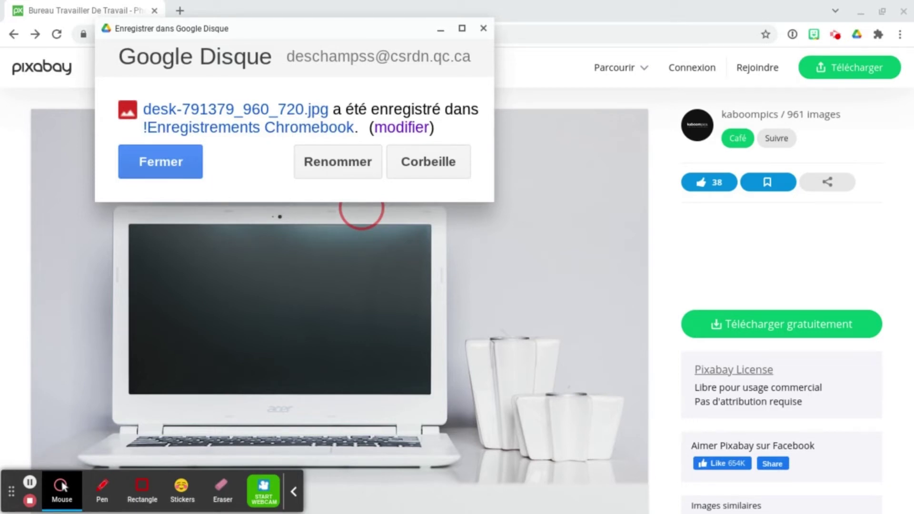
{"action": "left_click", "coordinate": [185, 162]}
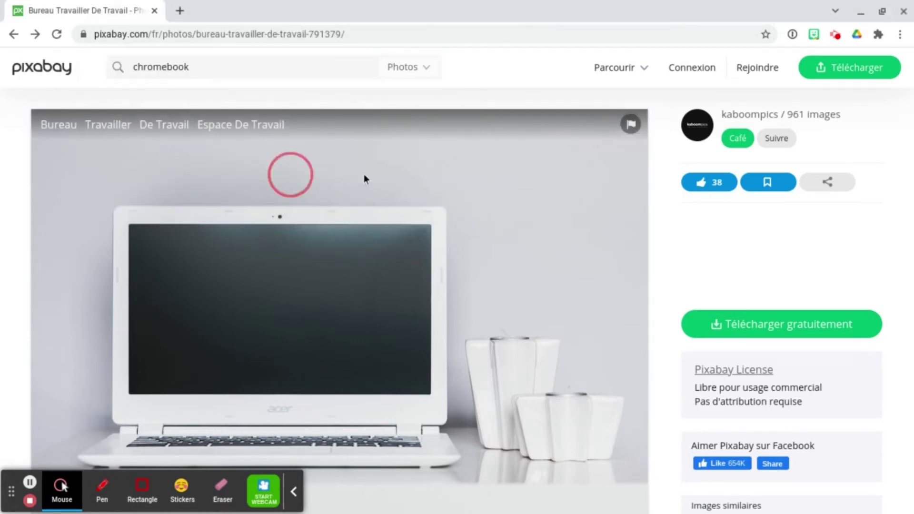